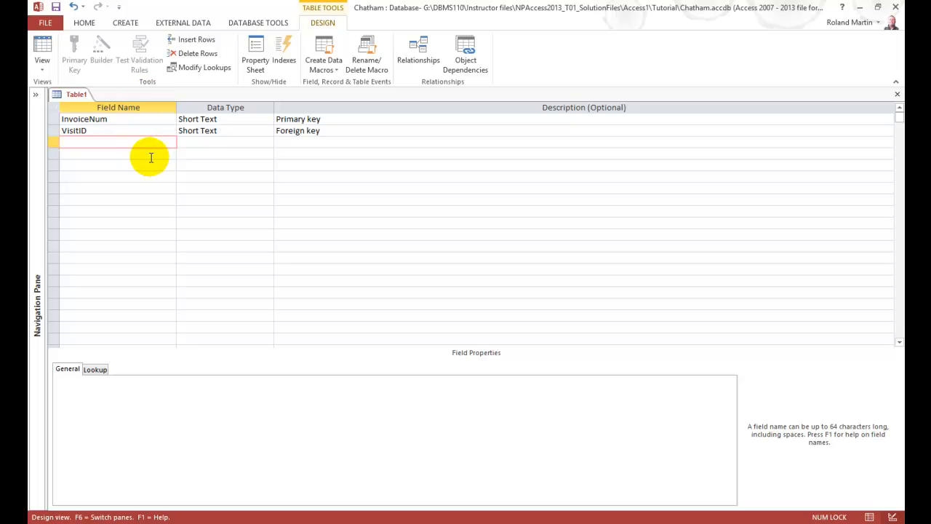
# Add an InvoiceAmt field with the Currency data type below VisitID
pyautogui.write('InvoiceAmt')
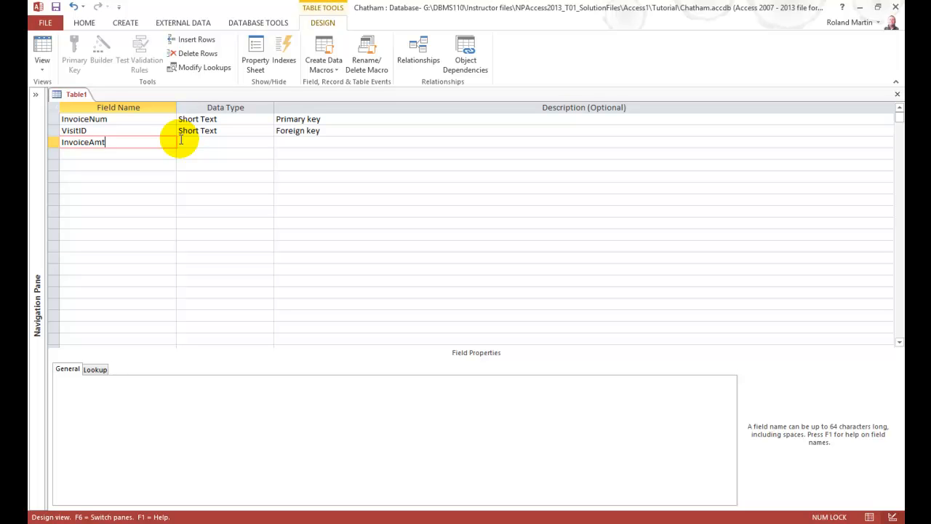
pyautogui.press('Tab')
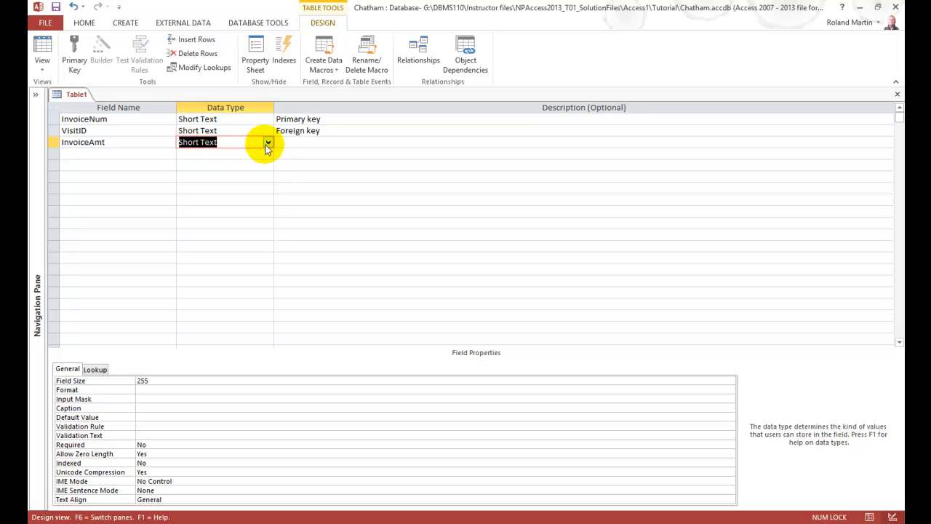
pyautogui.write('c')
pyautogui.press('Tab')
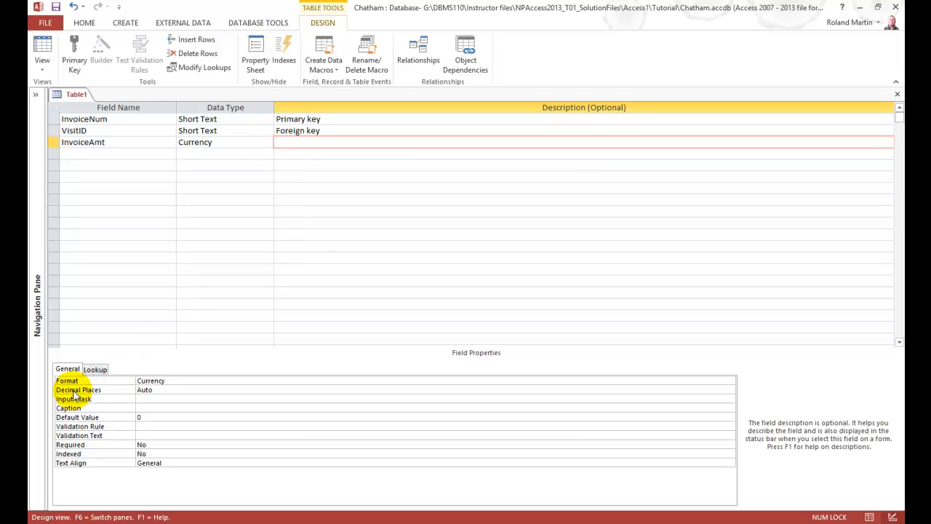
# Set the InvoiceAmt field's decimal places to 2 and its caption to "Invoice Amt"
pyautogui.click(159, 390)
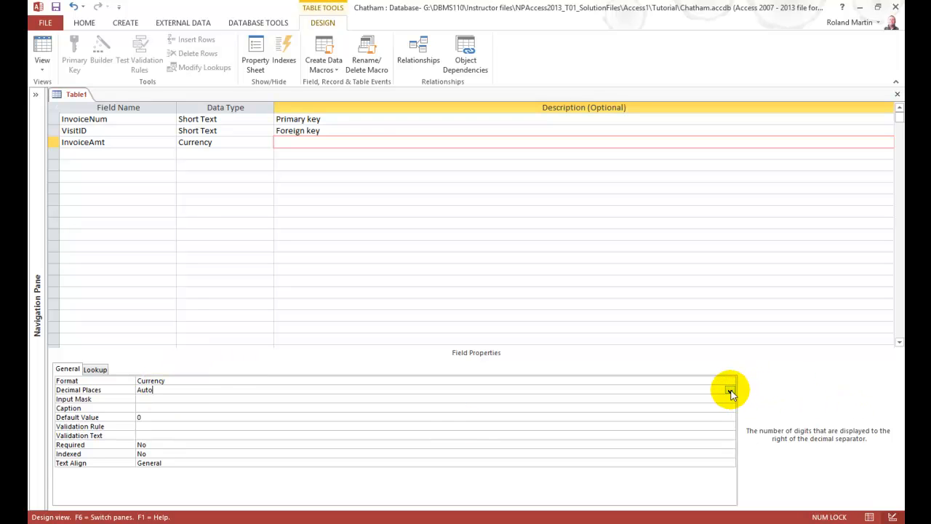
pyautogui.click(730, 391)
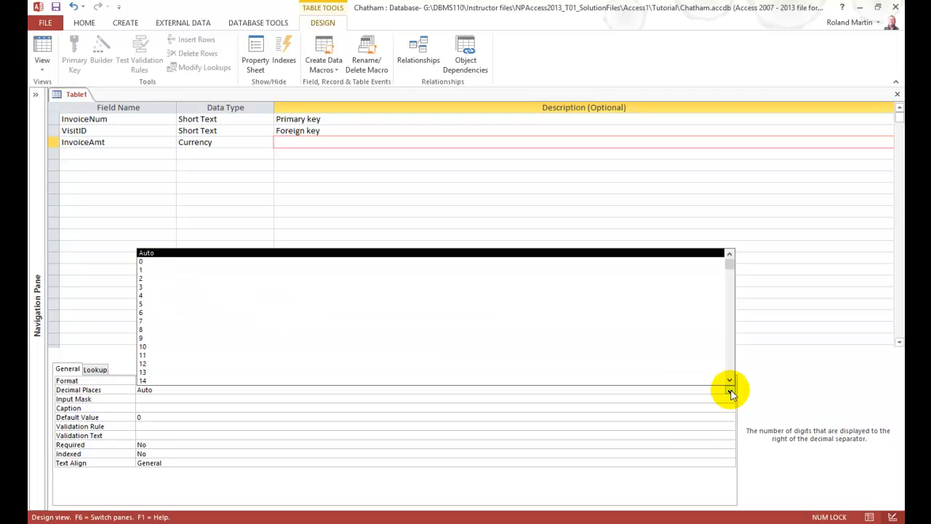
pyautogui.click(143, 280)
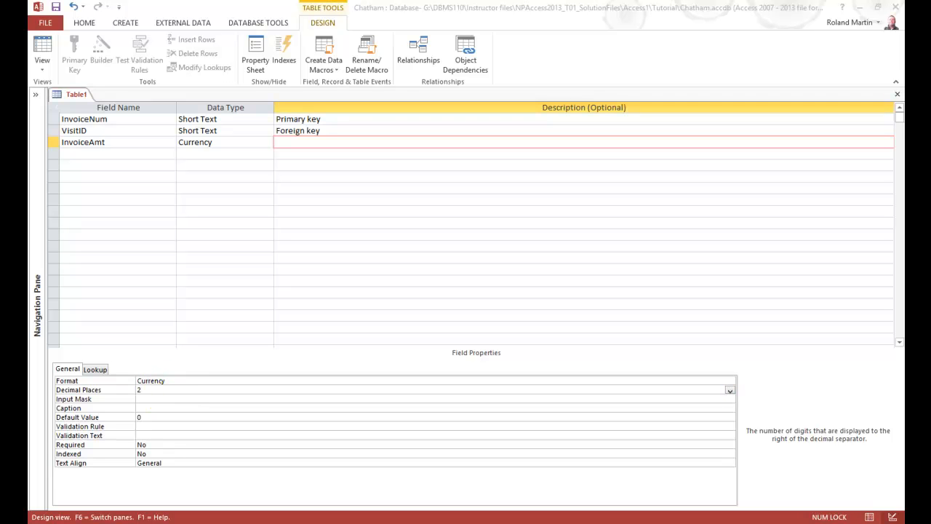
pyautogui.click(159, 390)
pyautogui.press('Tab')
pyautogui.press('Tab')
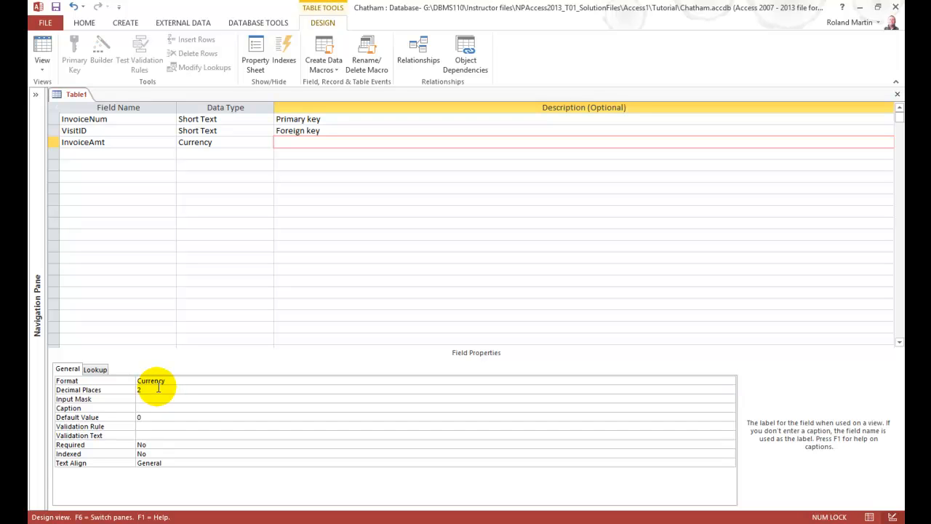
pyautogui.write('Invoice Amt')
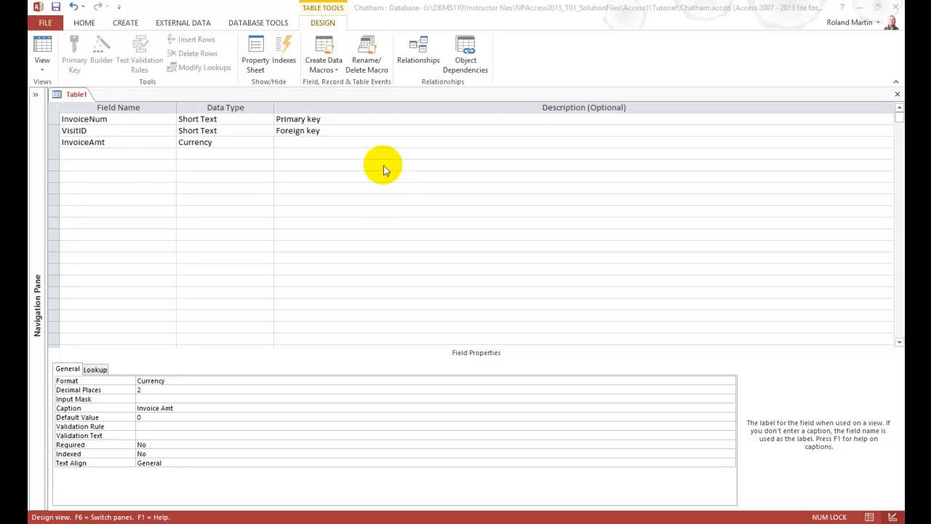
# Add an InvoiceDate field with the Date/Time data type below InvoiceAmt
pyautogui.click(120, 154)
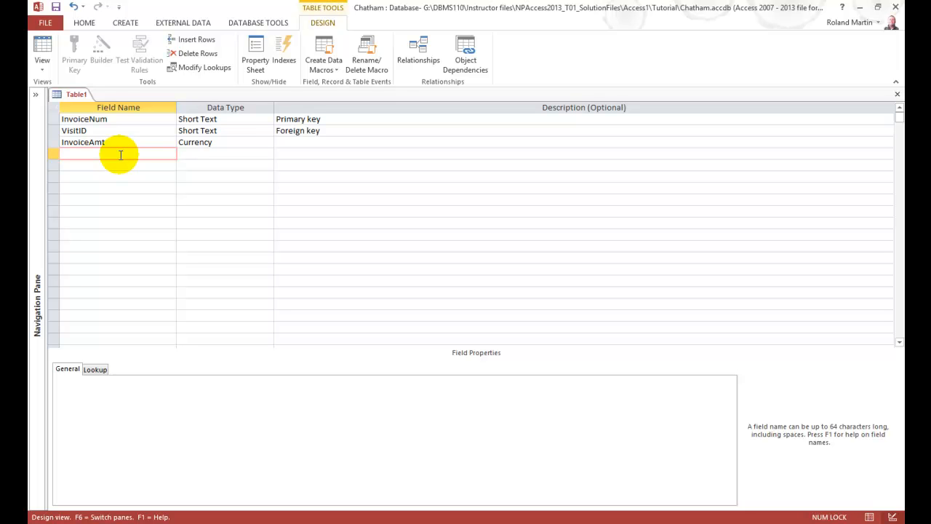
pyautogui.write('InvoiceDate')
pyautogui.press('Tab')
pyautogui.write('d')
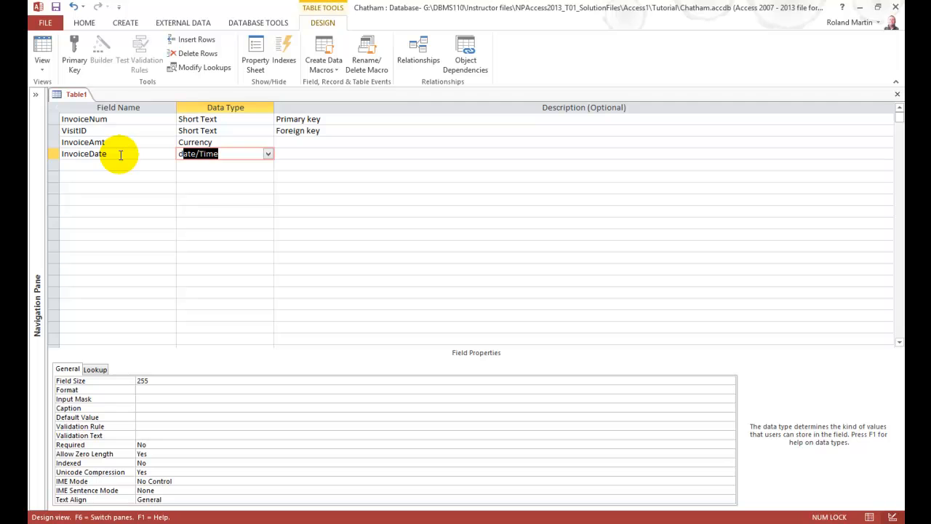
pyautogui.press('Tab')
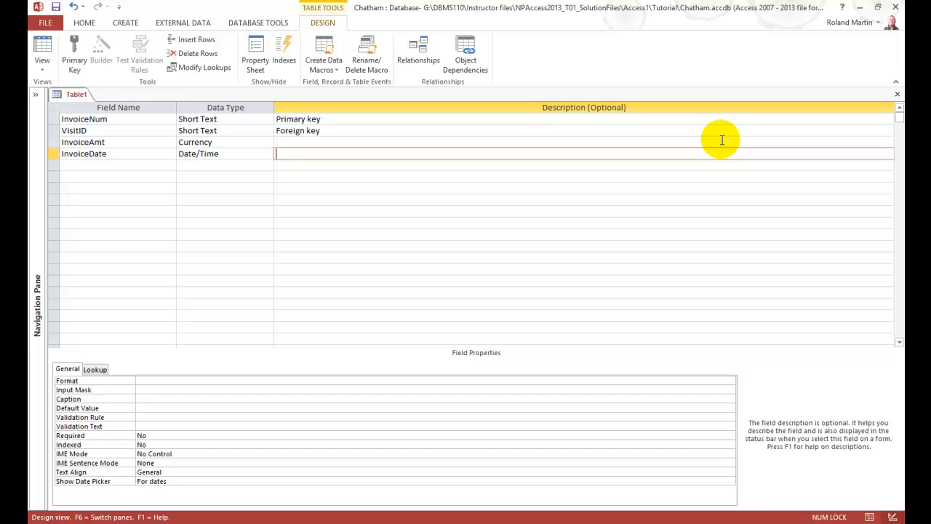
# Give the InvoiceDate field the custom format mm/dd/yyyy and the caption "Invoice Date"
pyautogui.press('F6')
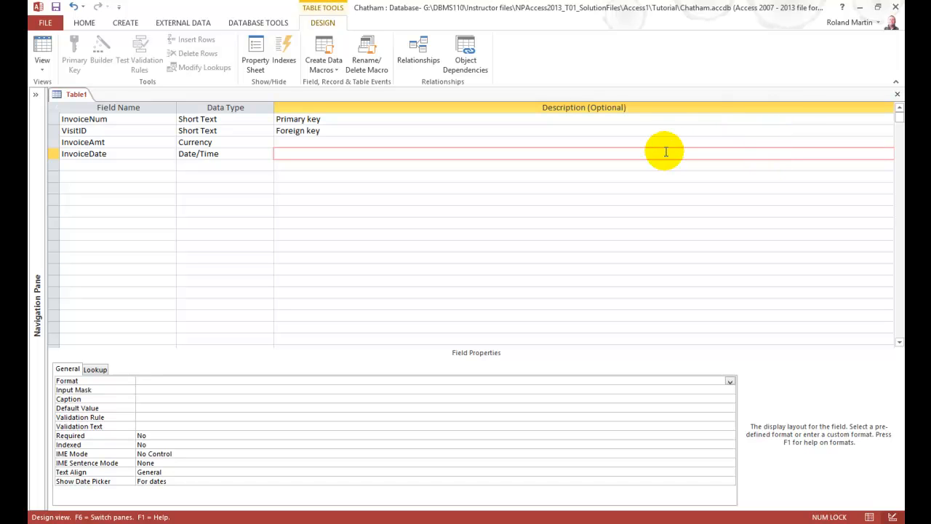
pyautogui.click(730, 381)
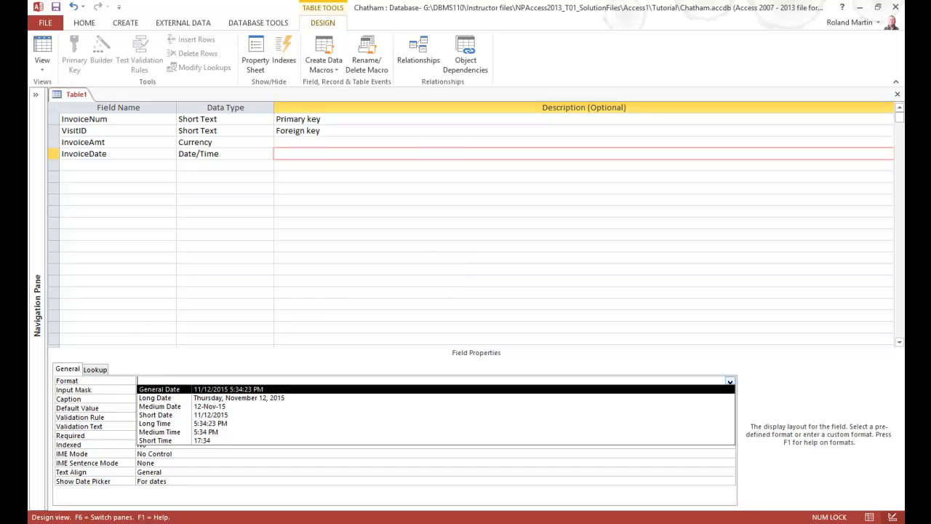
pyautogui.click(36, 398)
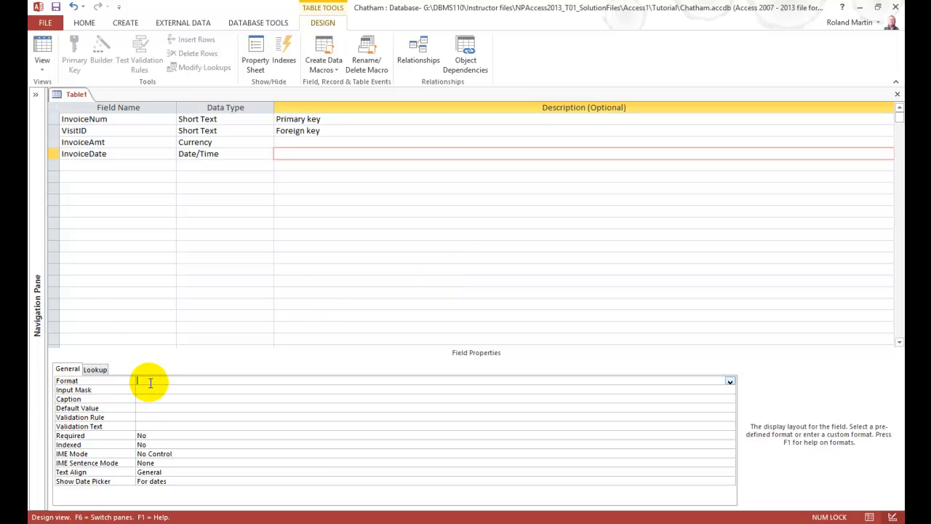
pyautogui.write('mm/dd/yyyy')
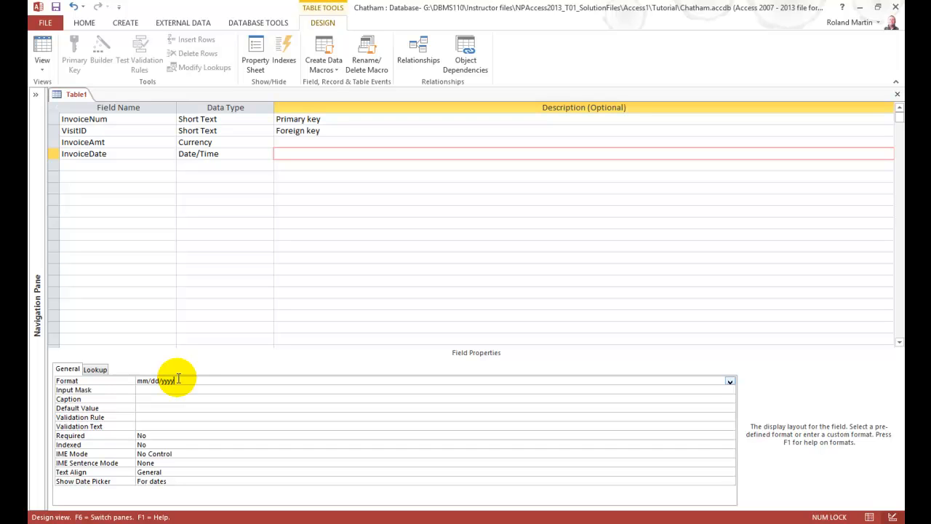
pyautogui.press('Down')
pyautogui.press('Down')
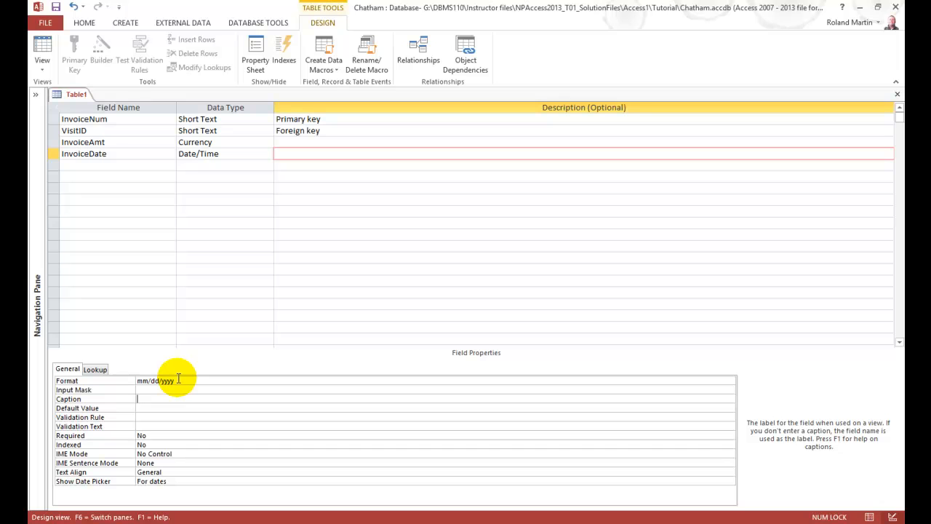
pyautogui.write('Invoice Date')
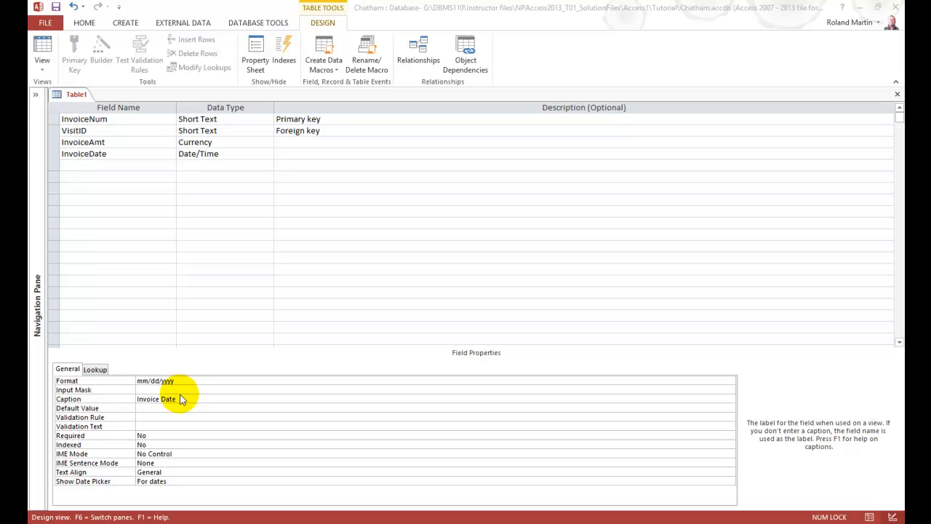
# Add an InvoicePaid field with the Yes/No data type below InvoiceDate
pyautogui.click(83, 167)
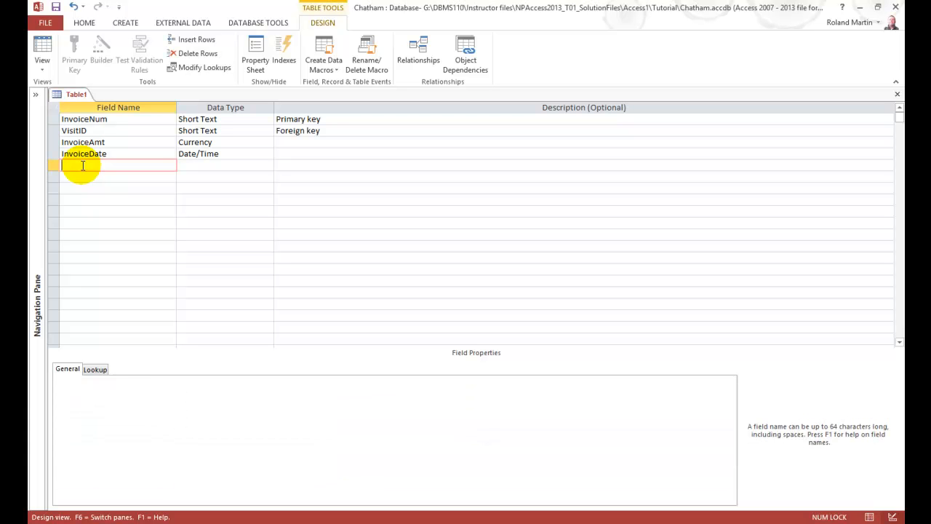
pyautogui.write('InvoicePaid')
pyautogui.press('Tab')
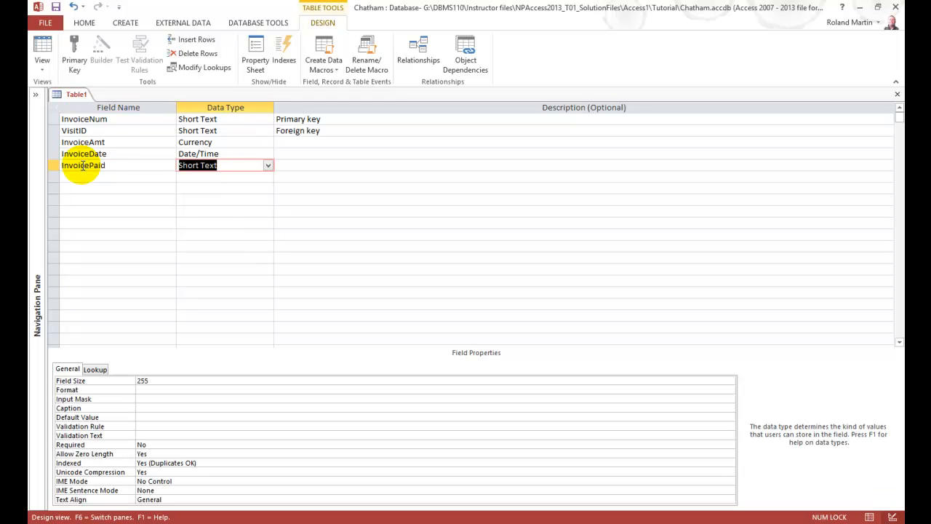
pyautogui.write('y')
pyautogui.press('Tab')
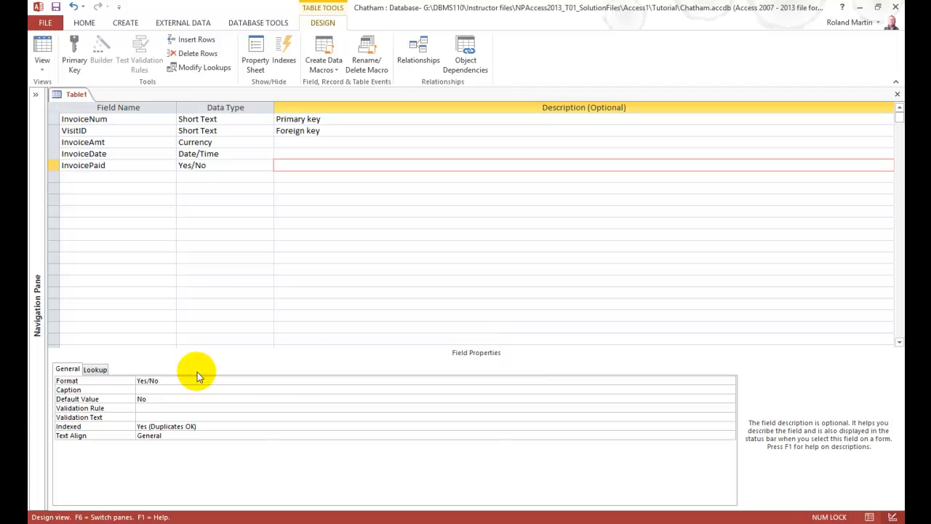
# Review the InvoicePaid field's format choices, keep Yes/No, and set its caption to "Invoice Paid"
pyautogui.click(160, 379)
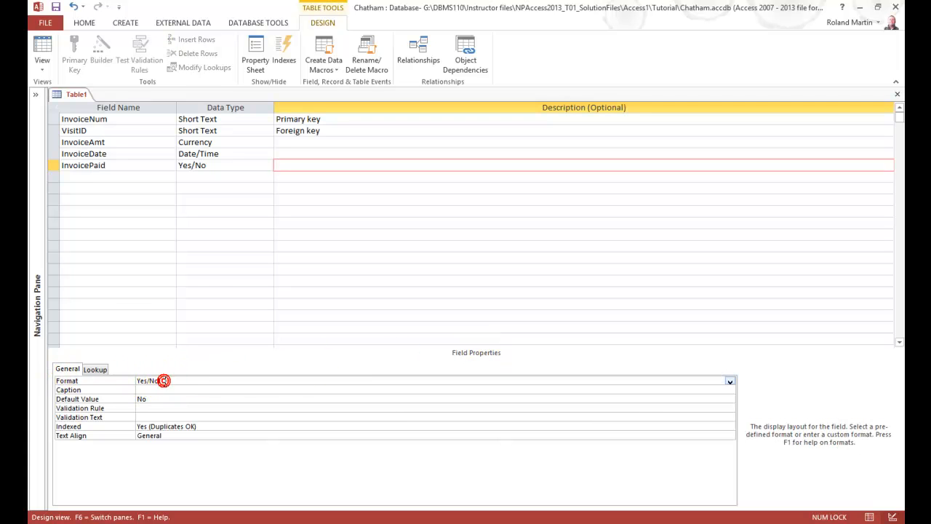
pyautogui.click(730, 382)
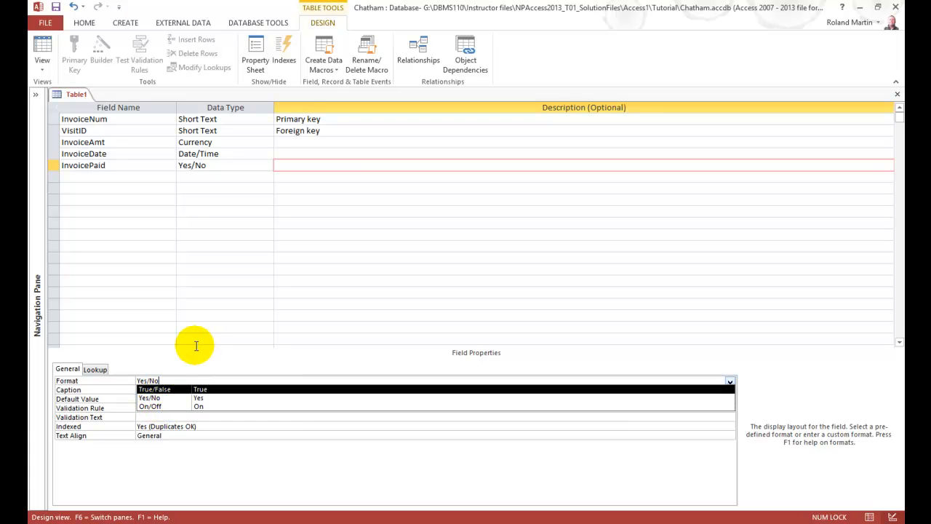
pyautogui.press('Escape')
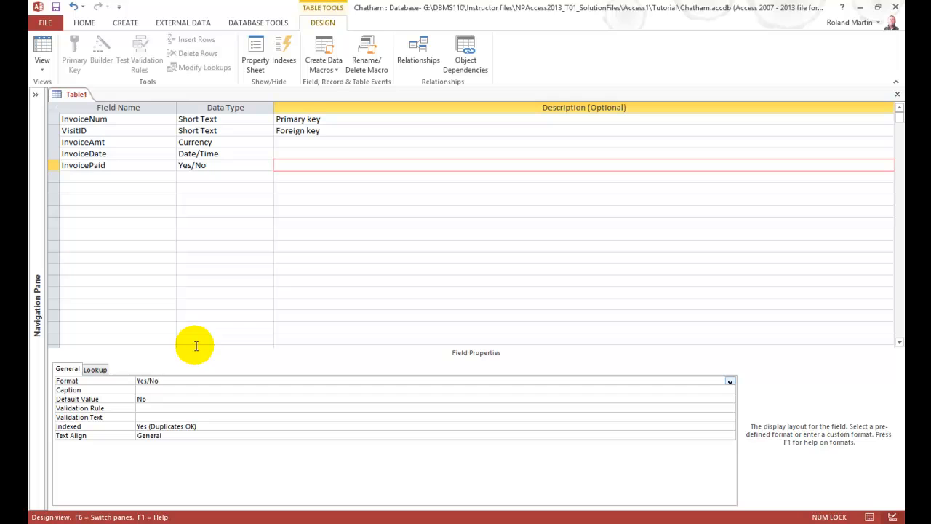
pyautogui.press('Tab')
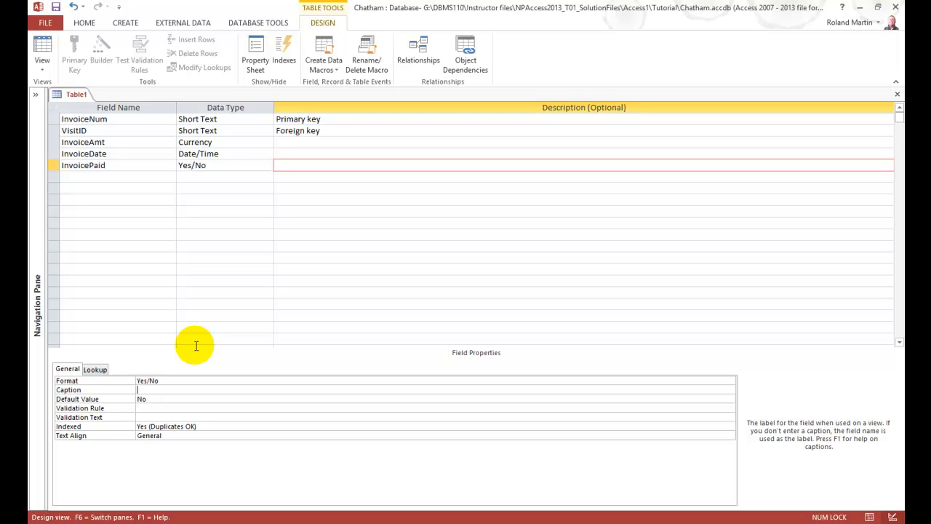
pyautogui.write('Invoice Paid')
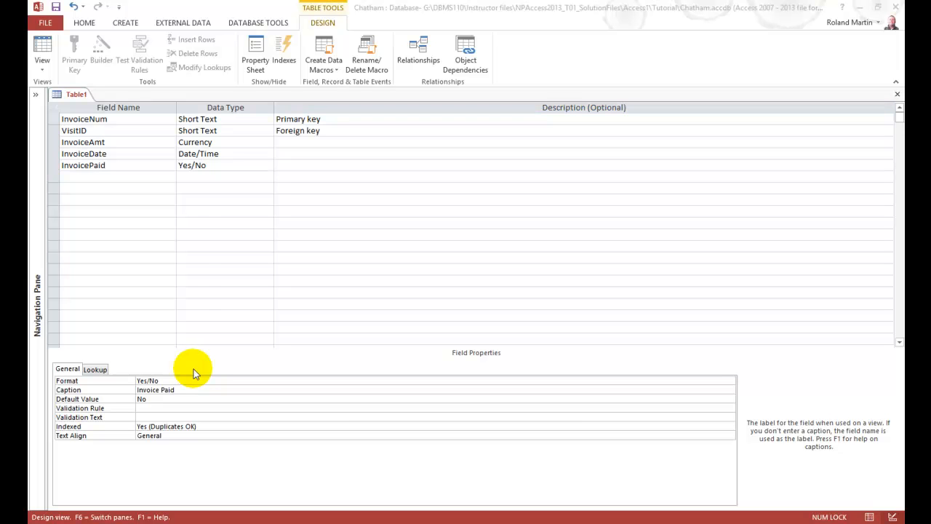
# Designate the InvoiceNum field as the table's primary key
pyautogui.click(107, 120)
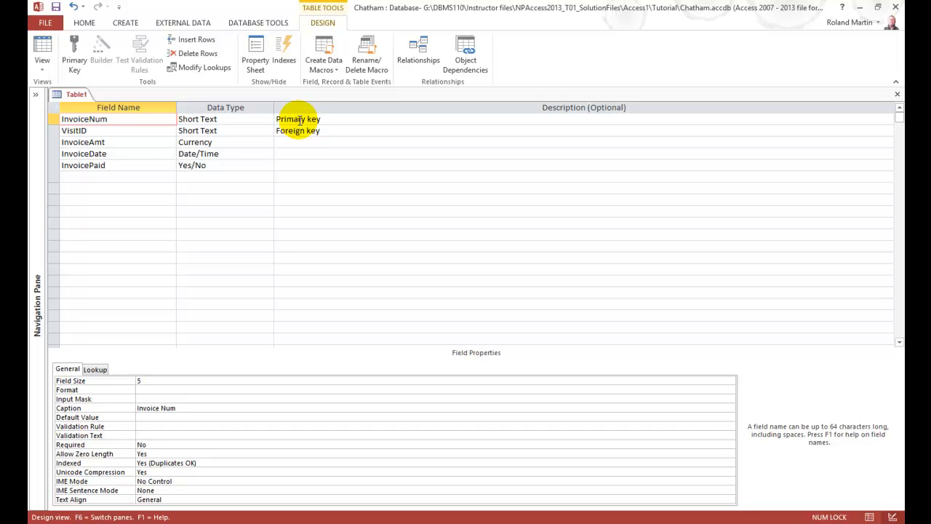
pyautogui.click(53, 119)
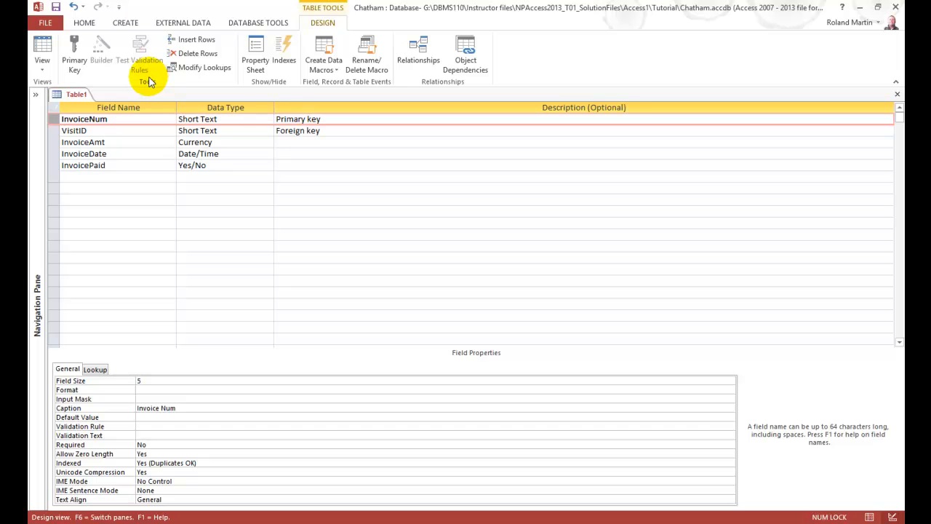
pyautogui.click(75, 51)
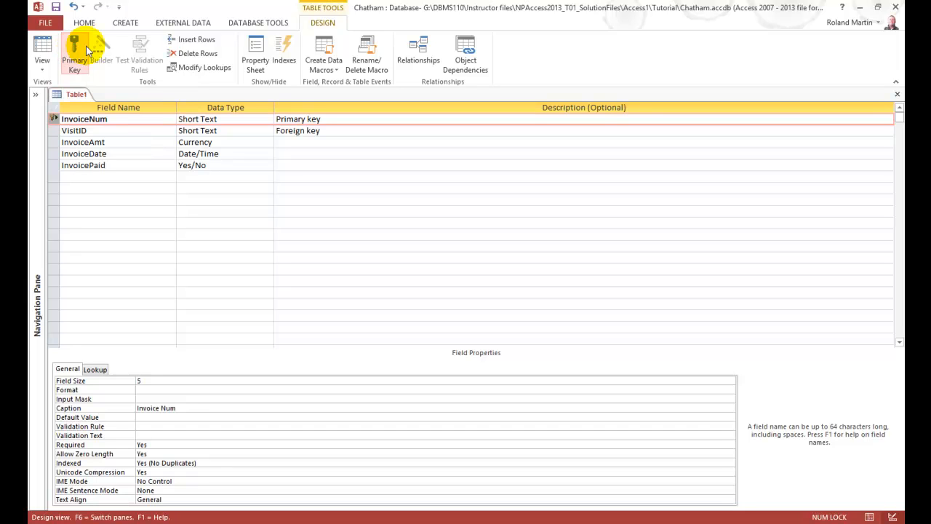
pyautogui.moveTo(55, 125)
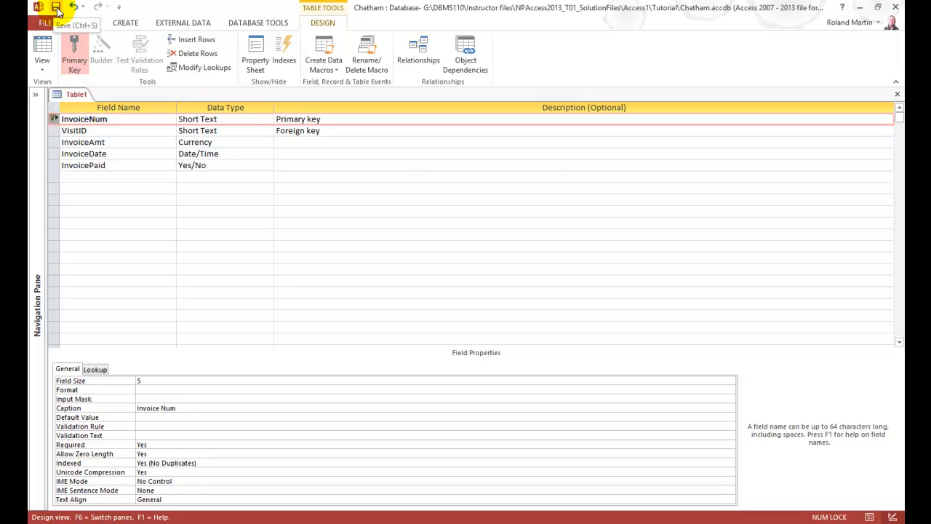
# Save the table under the name Billing
pyautogui.click(56, 9)
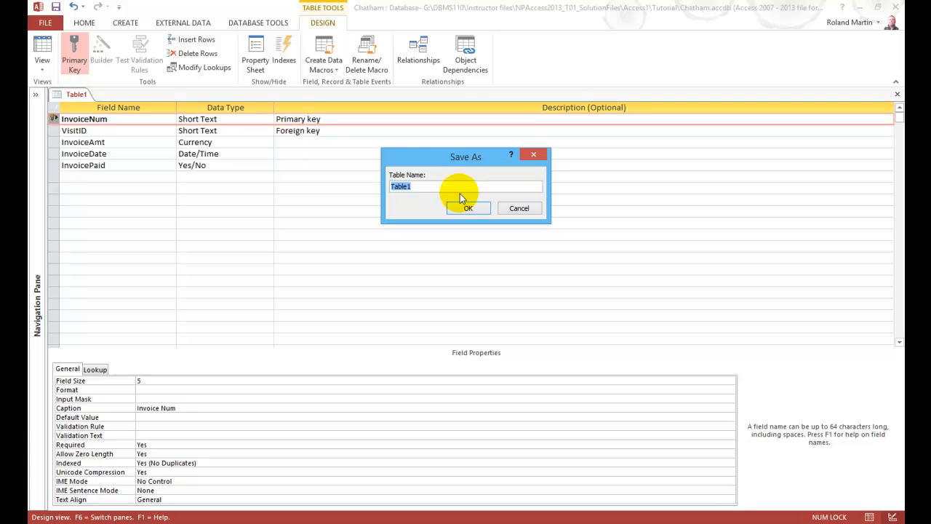
pyautogui.click(430, 187)
pyautogui.click(417, 182)
pyautogui.click(418, 188)
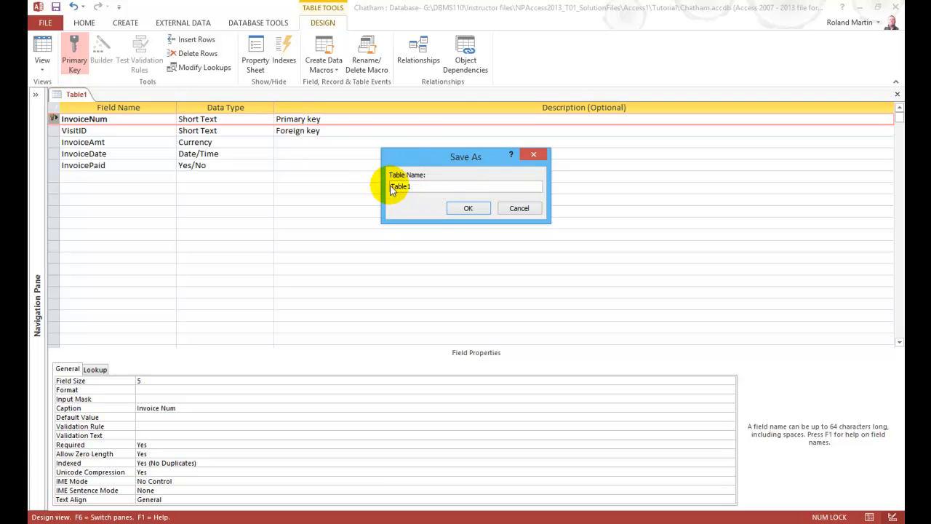
pyautogui.press('BackSpace')
pyautogui.press('BackSpace')
pyautogui.press('BackSpace')
pyautogui.press('BackSpace')
pyautogui.press('BackSpace')
pyautogui.press('BackSpace')
pyautogui.write('Billing')
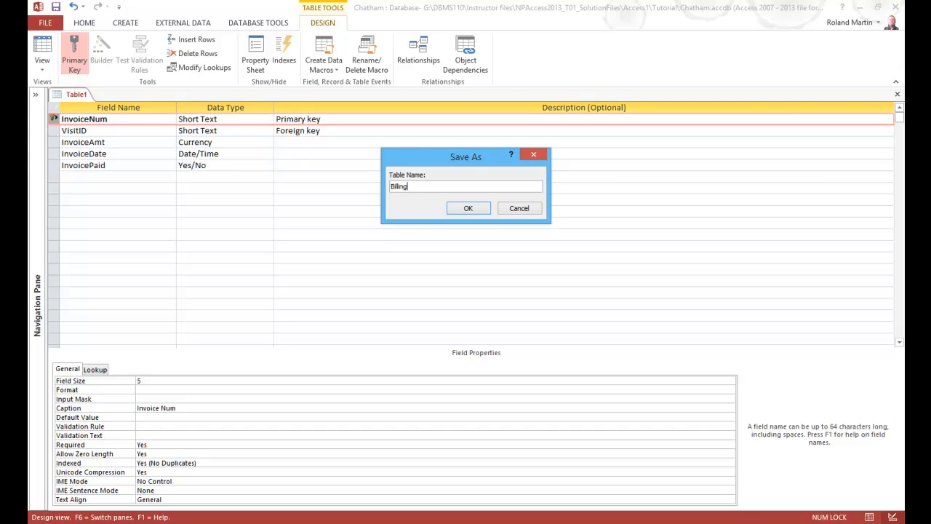
pyautogui.click(469, 209)
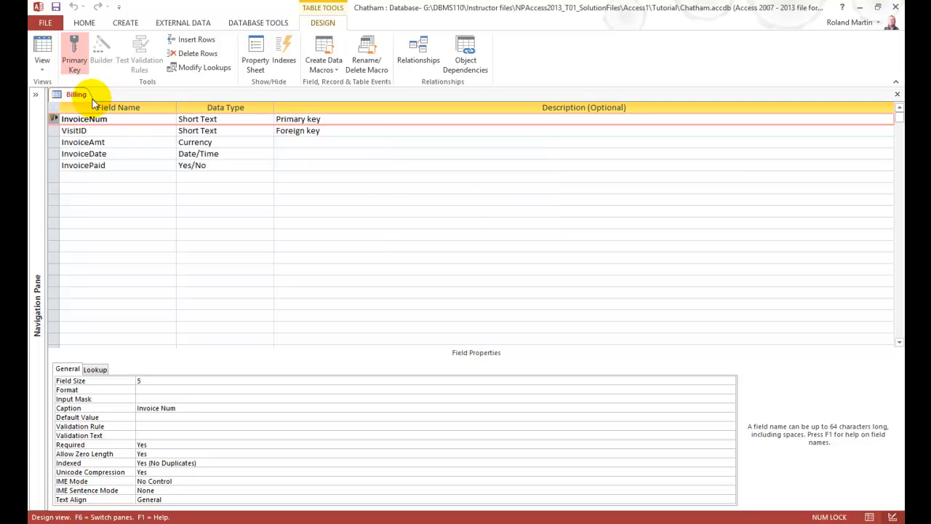
# Show the list of database objects to check the saved tables, and hide it again
pyautogui.click(36, 95)
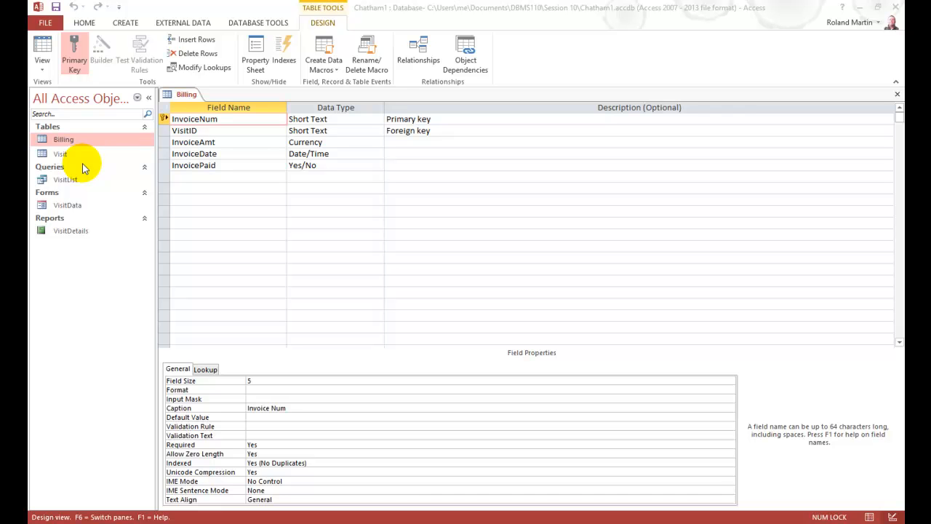
pyautogui.click(149, 99)
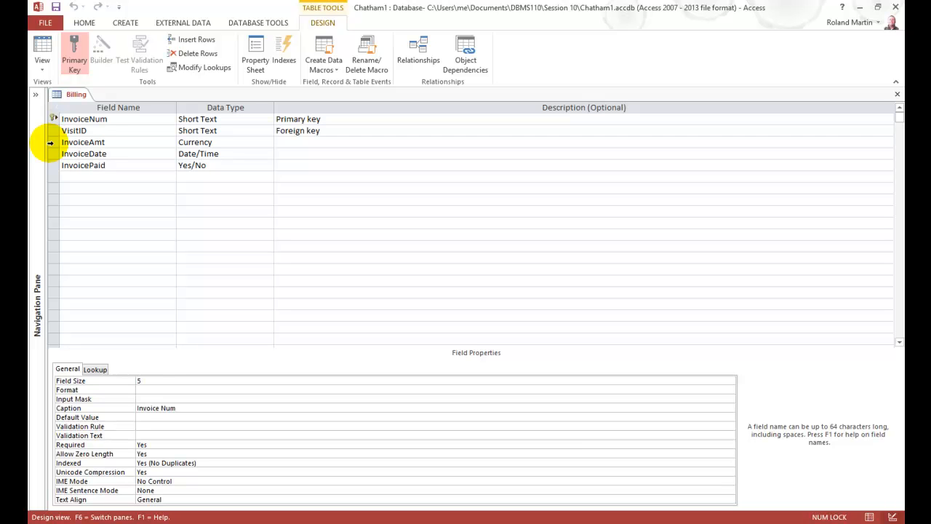
# Move the InvoiceAmt field below InvoiceDate in the Billing table's field list
pyautogui.click(50, 142)
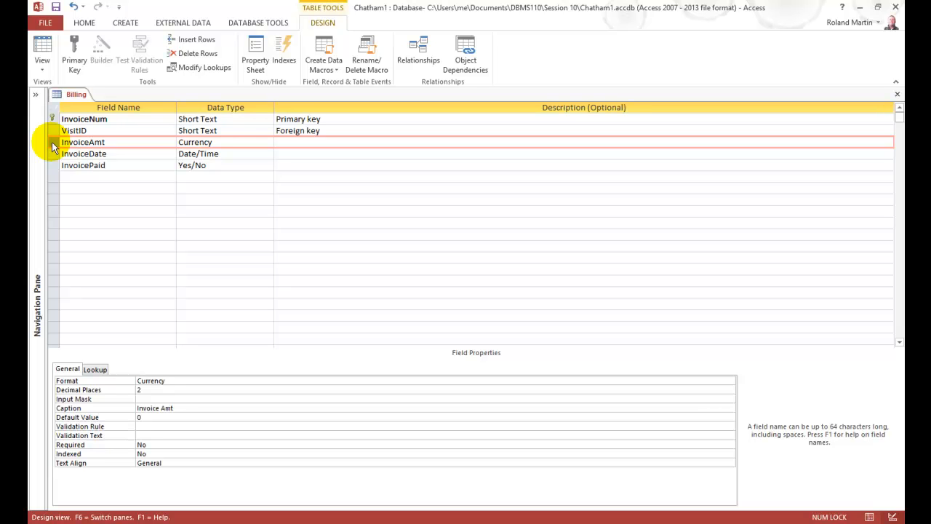
pyautogui.moveTo(53, 146); pyautogui.dragTo(51, 165)
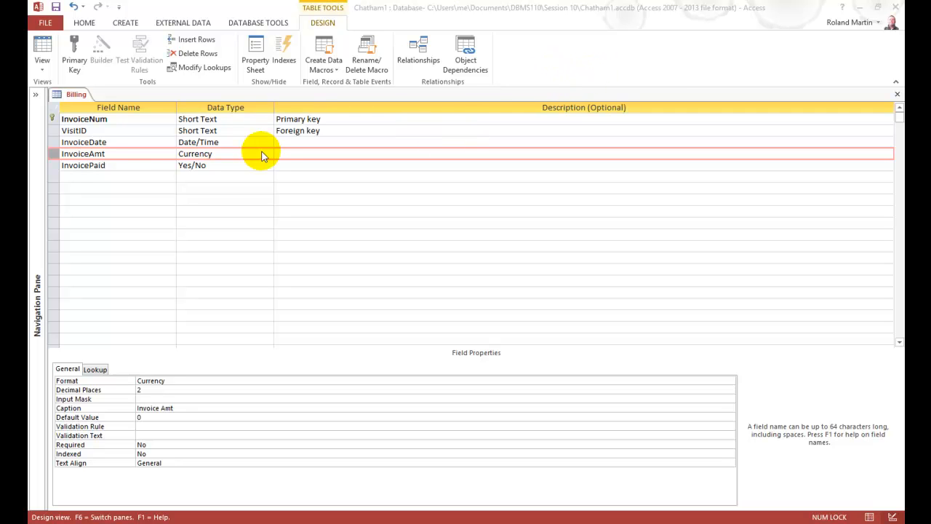
# Insert a new field named InvoiceItem above InvoicePaid, with the Short Text data type
pyautogui.click(53, 167)
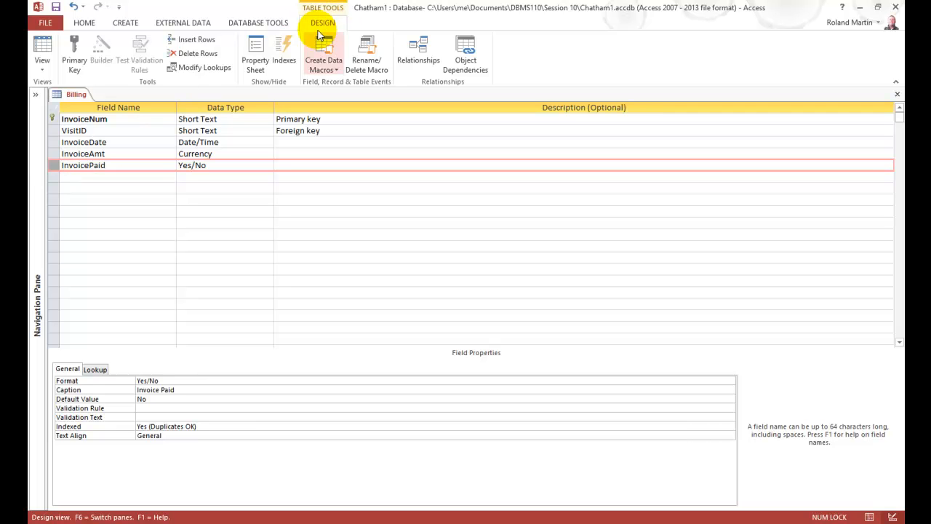
pyautogui.click(207, 43)
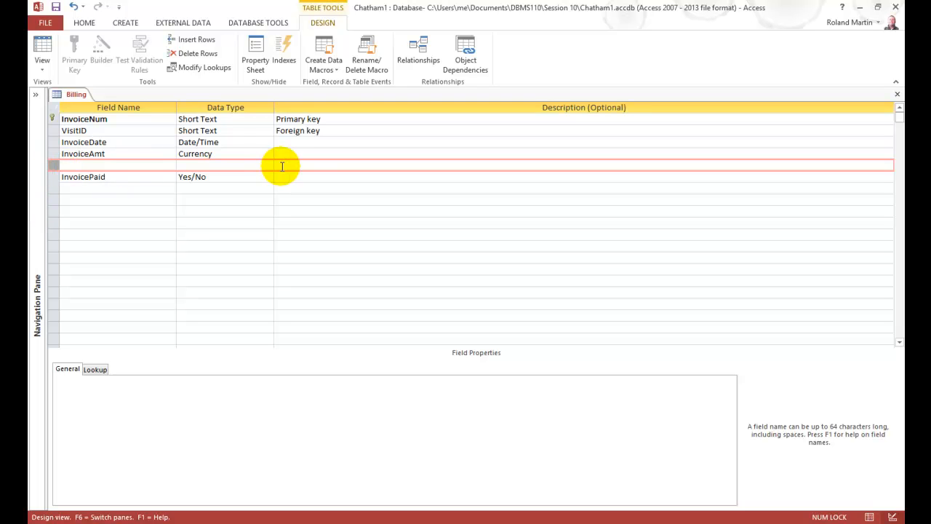
pyautogui.click(93, 175)
pyautogui.click(95, 166)
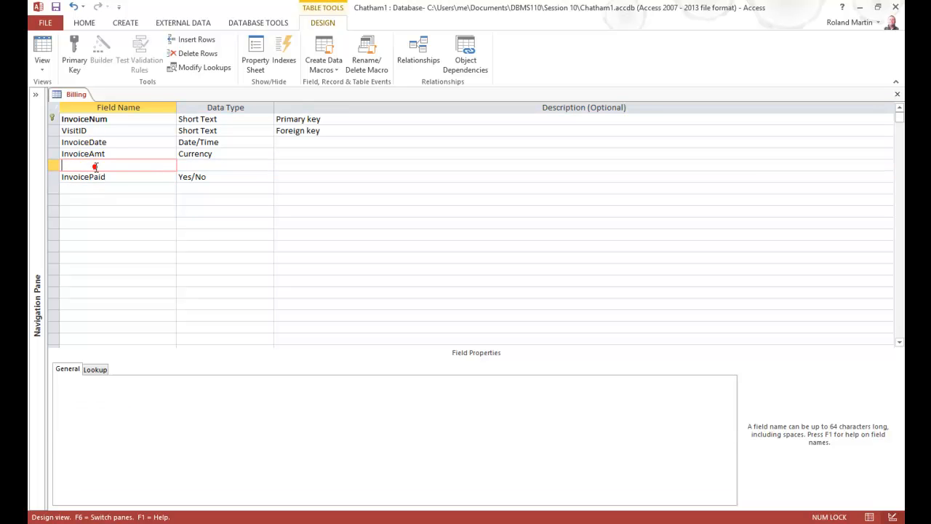
pyautogui.write('InvoiceItem')
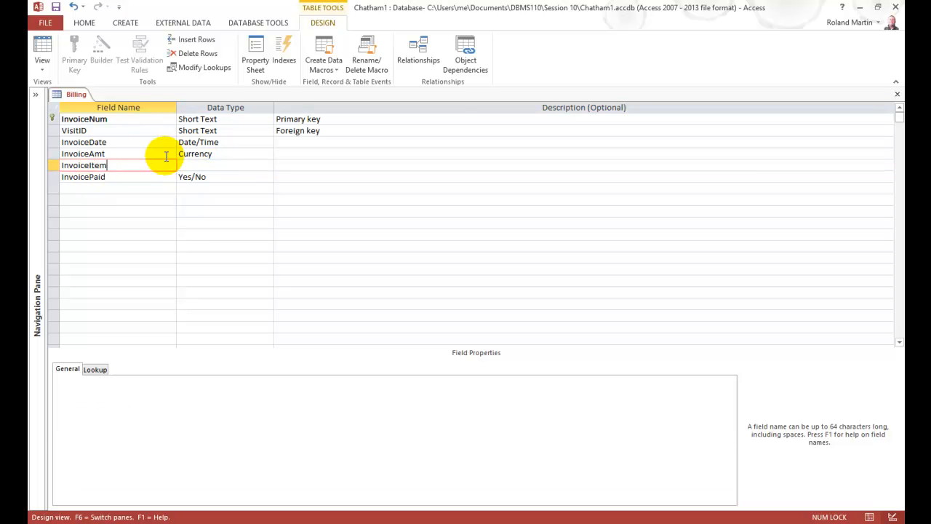
pyautogui.press('Tab')
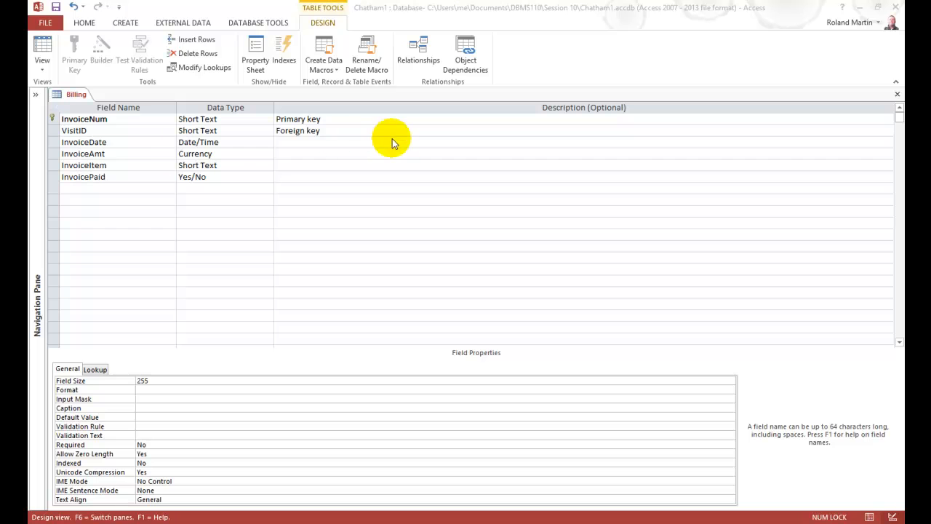
pyautogui.click(249, 166)
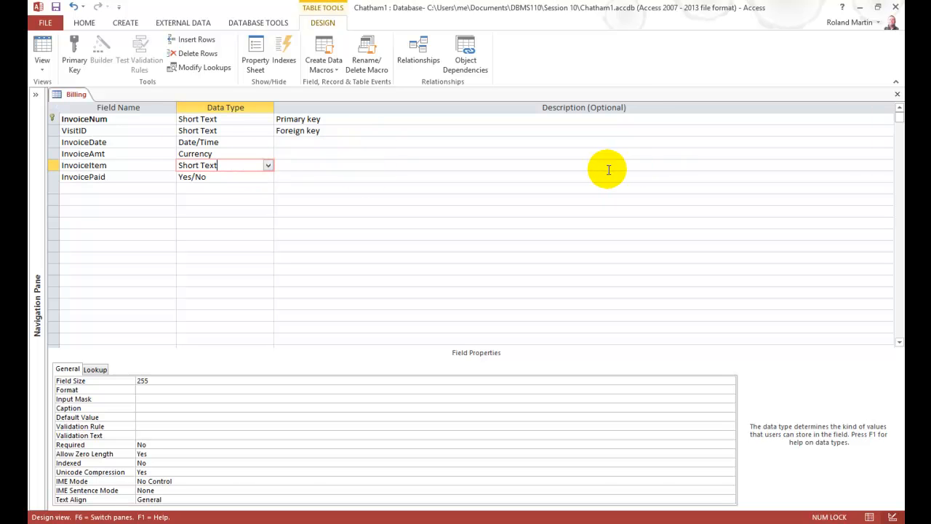
# Give the InvoiceItem field a field size of 40 and the caption "Invoice Item", and save the Billing table
pyautogui.press('F6')
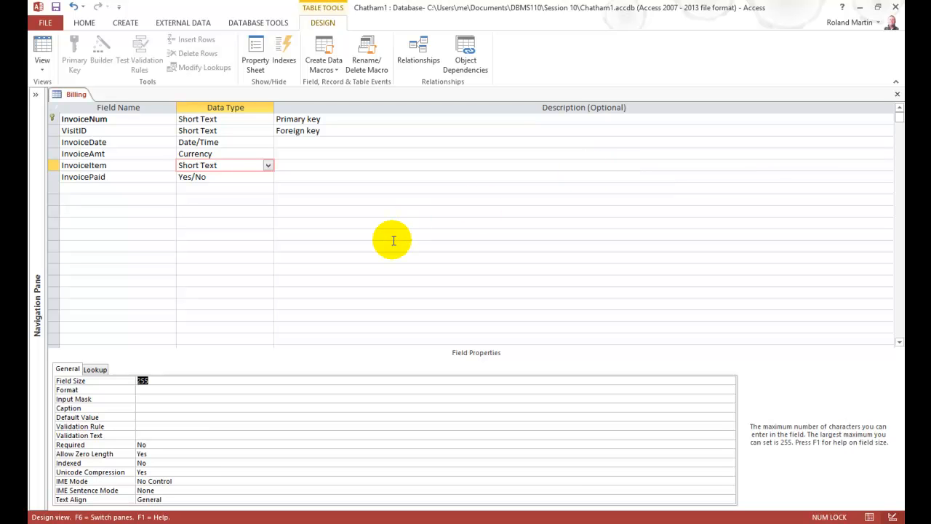
pyautogui.write('40')
pyautogui.press('Down')
pyautogui.press('Down')
pyautogui.press('Down')
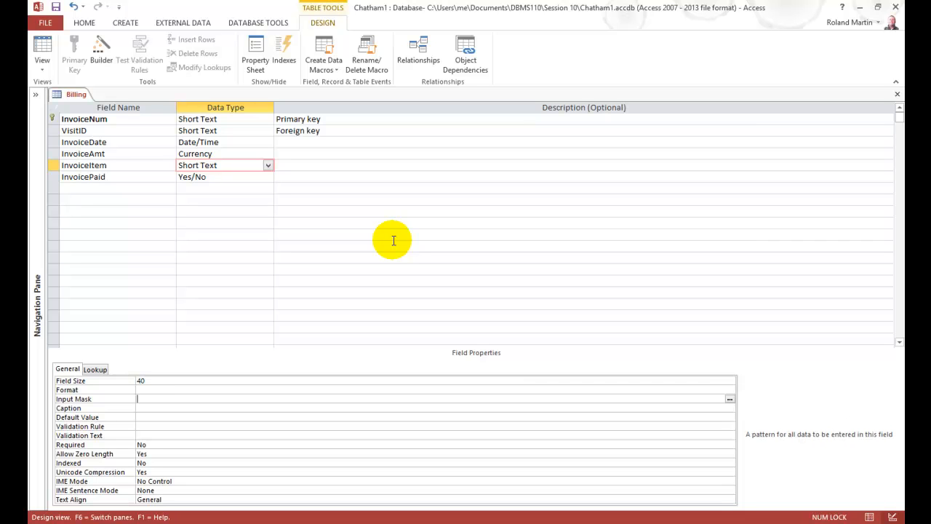
pyautogui.write('Invoice Item')
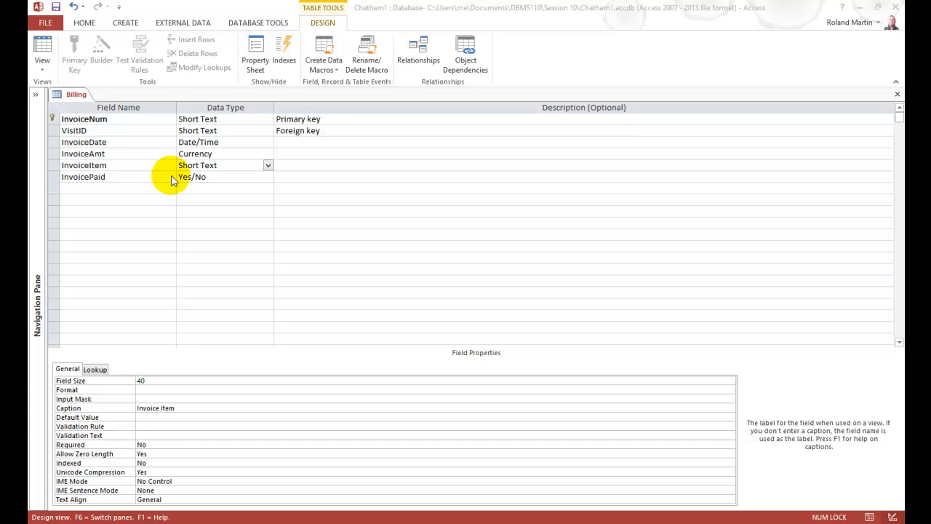
pyautogui.click(58, 10)
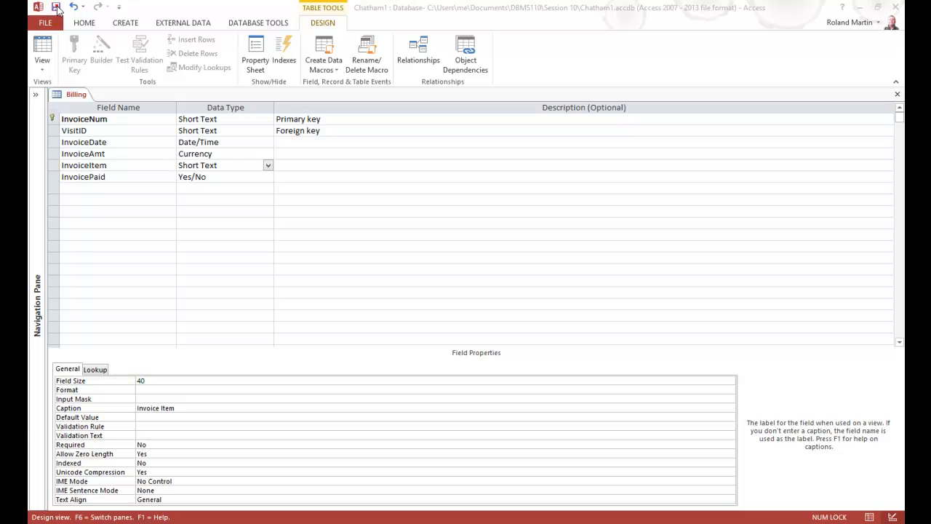
pyautogui.click(59, 9)
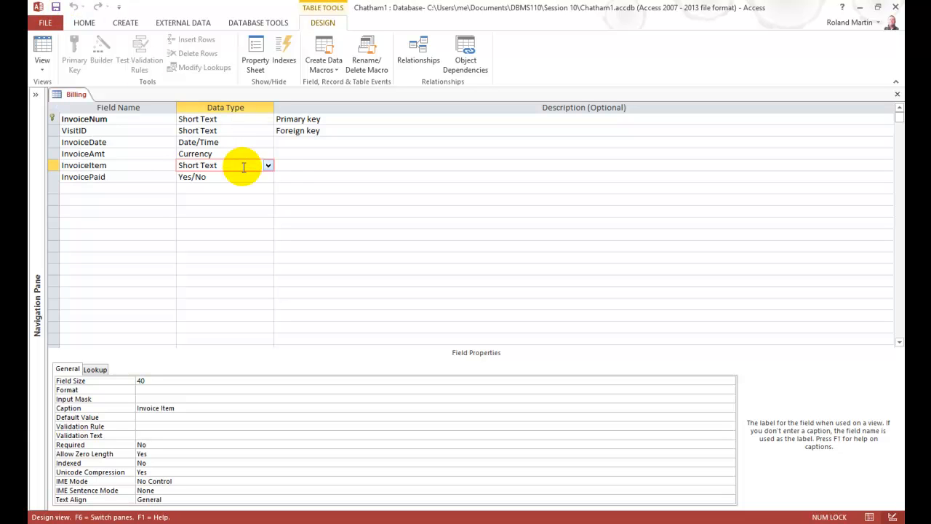